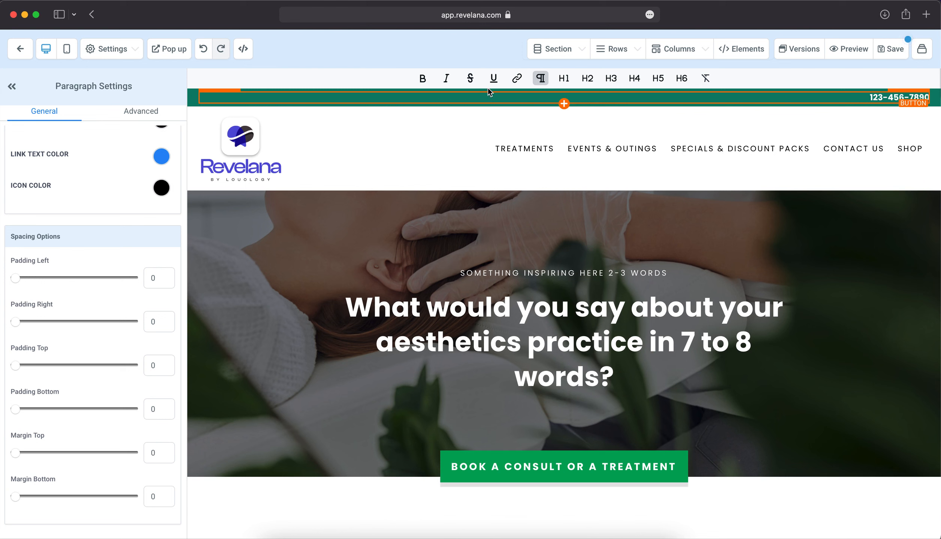
Show the list of global sections among the section layouts, and close it again.
click(560, 56)
click(554, 77)
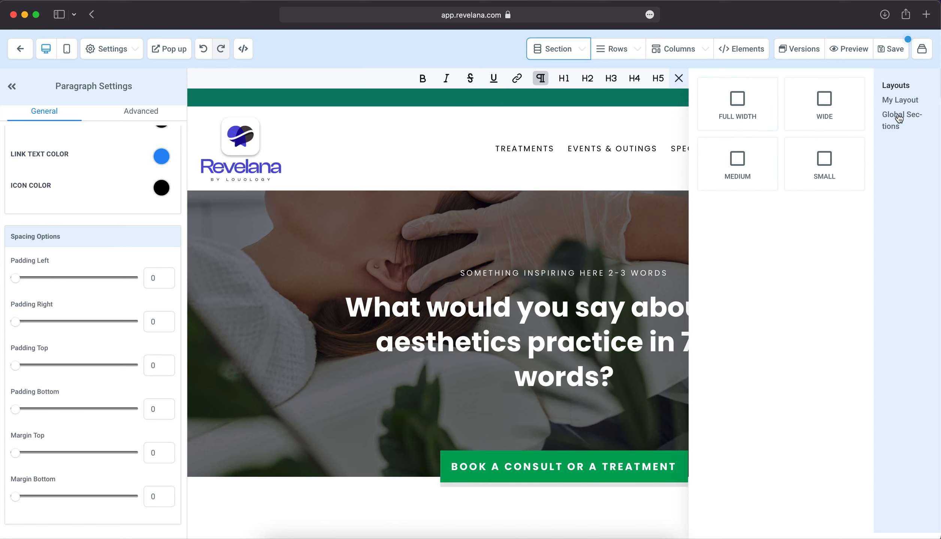
click(896, 121)
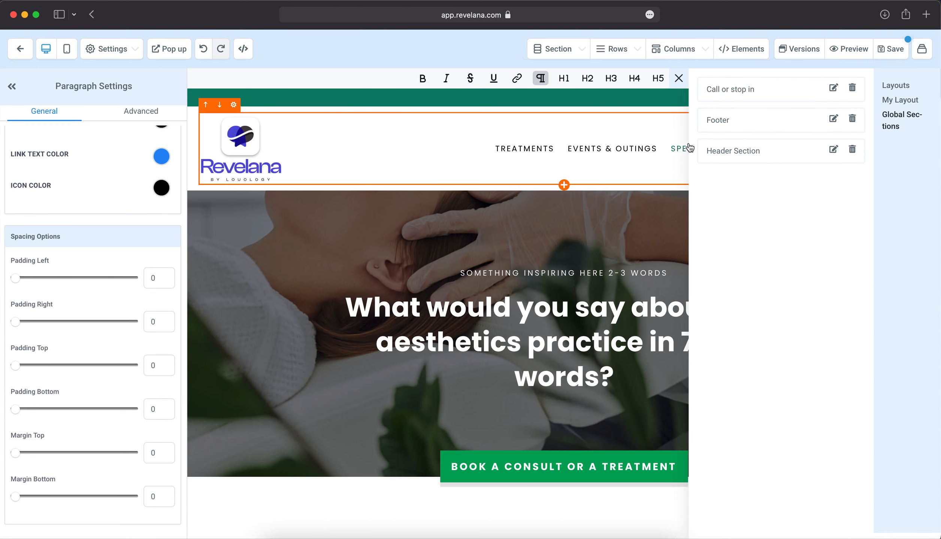
click(641, 129)
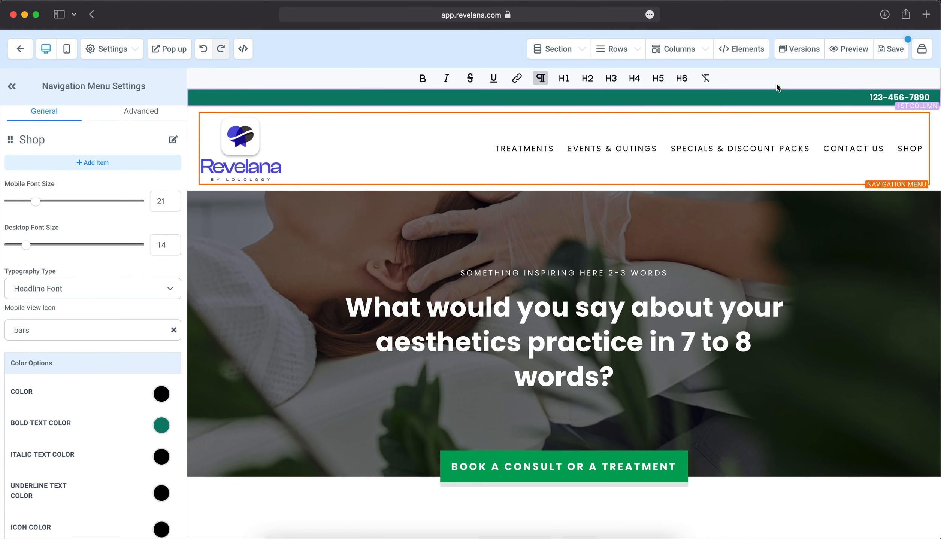
Examine the text and call action settings of the phone number button in the page's top bar.
click(877, 100)
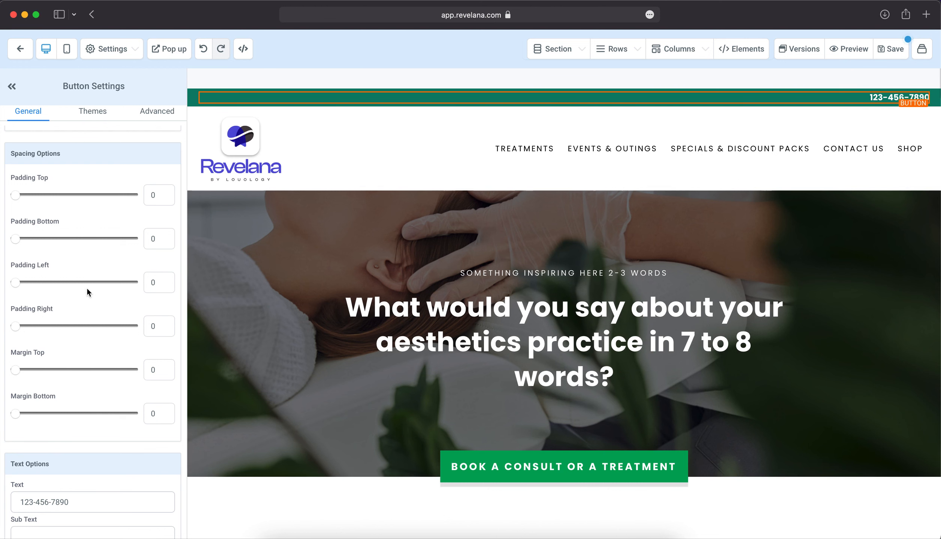
scroll(86, 288, down, 5)
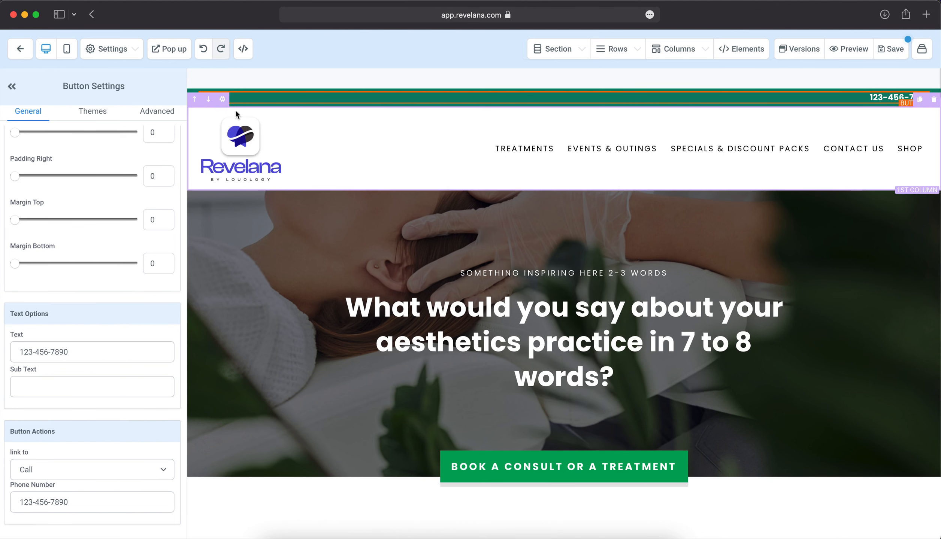
click(275, 89)
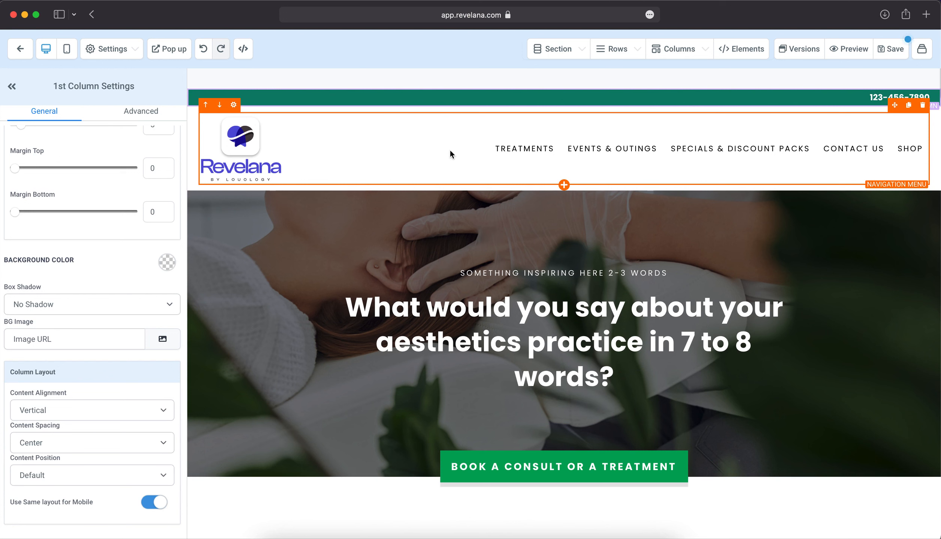
Examine the header navigation menu's color options and show the color choices for the hover text.
click(537, 151)
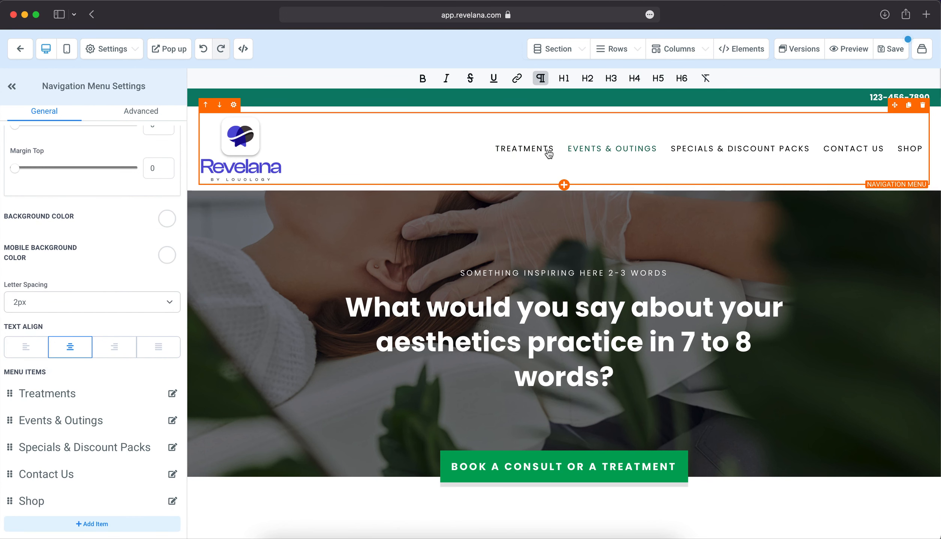
scroll(138, 253, down, 10)
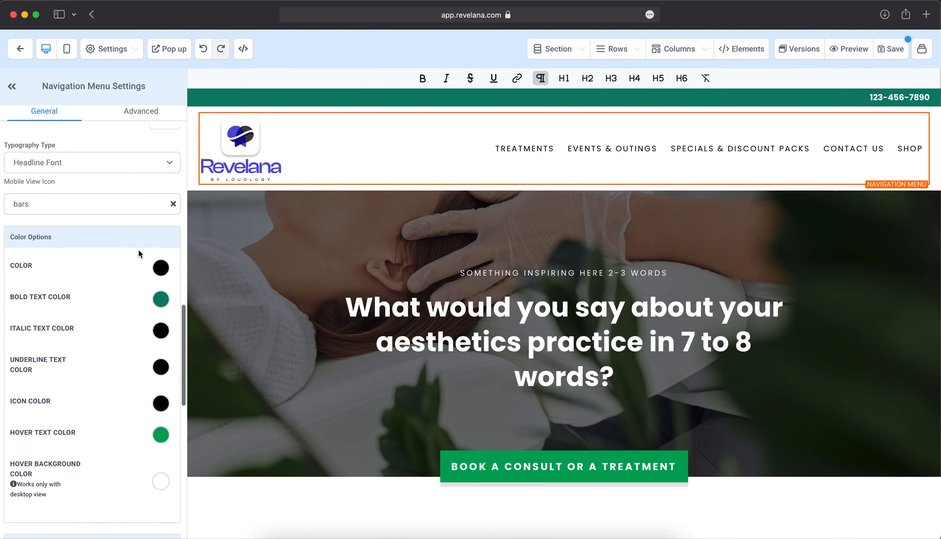
click(160, 300)
click(161, 300)
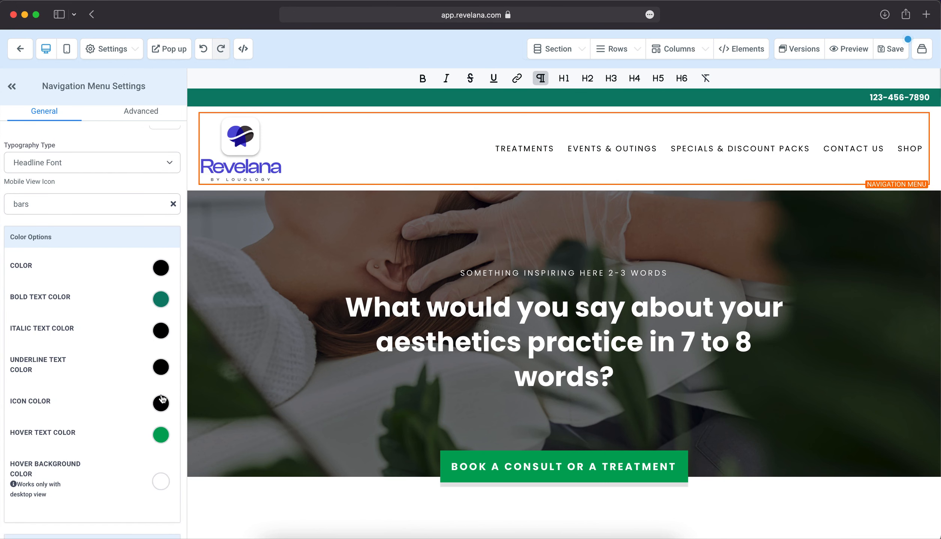
click(161, 436)
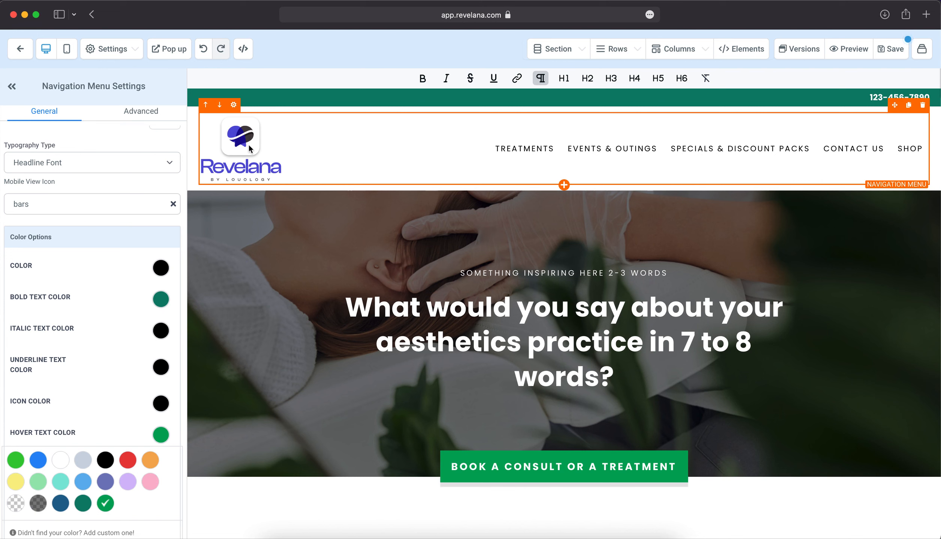
Review the navigation menu's items and brand logo configuration, down to the website link of the logo image.
scroll(103, 230, up, 10)
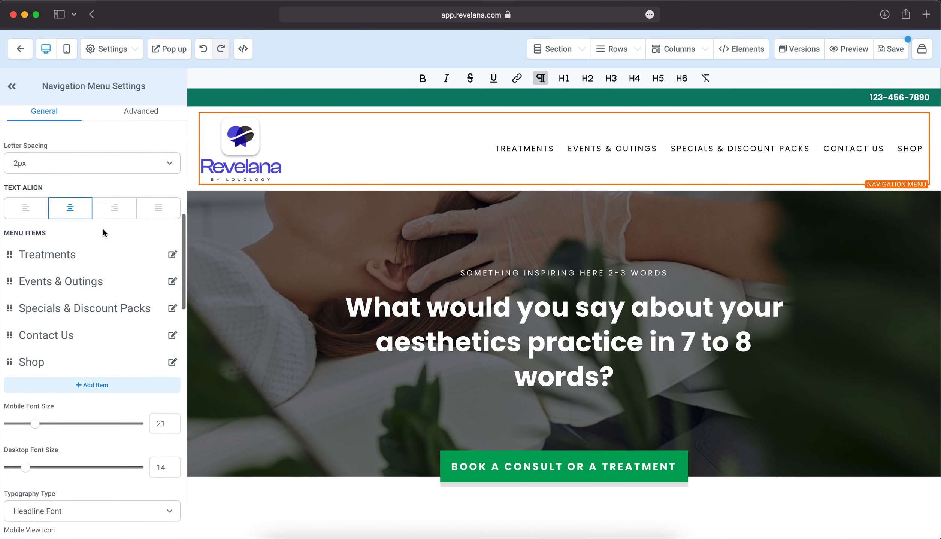
scroll(103, 233, up, 3)
scroll(103, 232, down, 15)
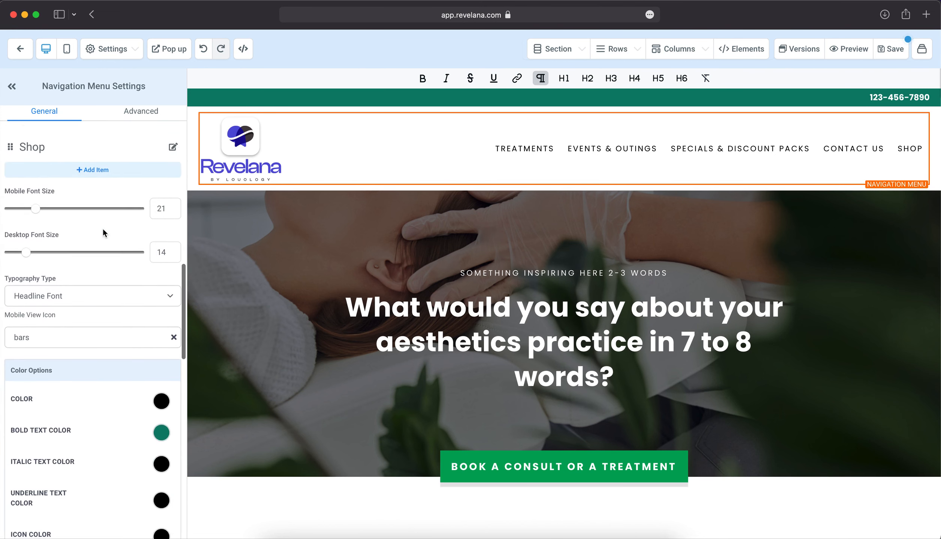
scroll(103, 233, down, 10)
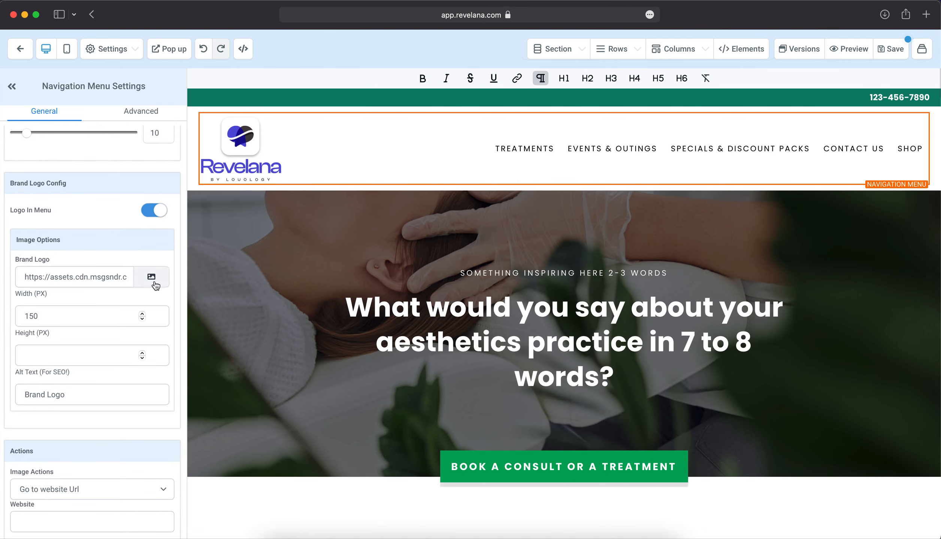
scroll(156, 286, down, 2)
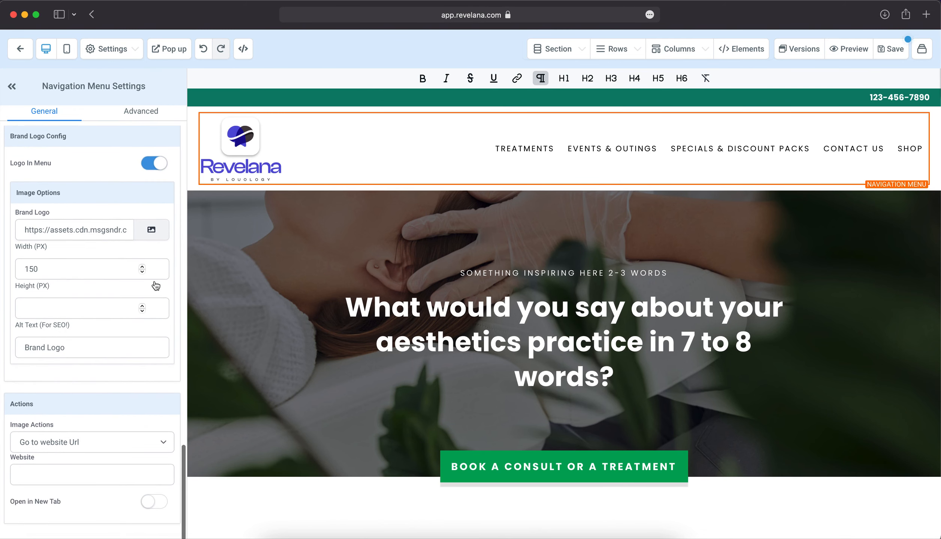
click(100, 475)
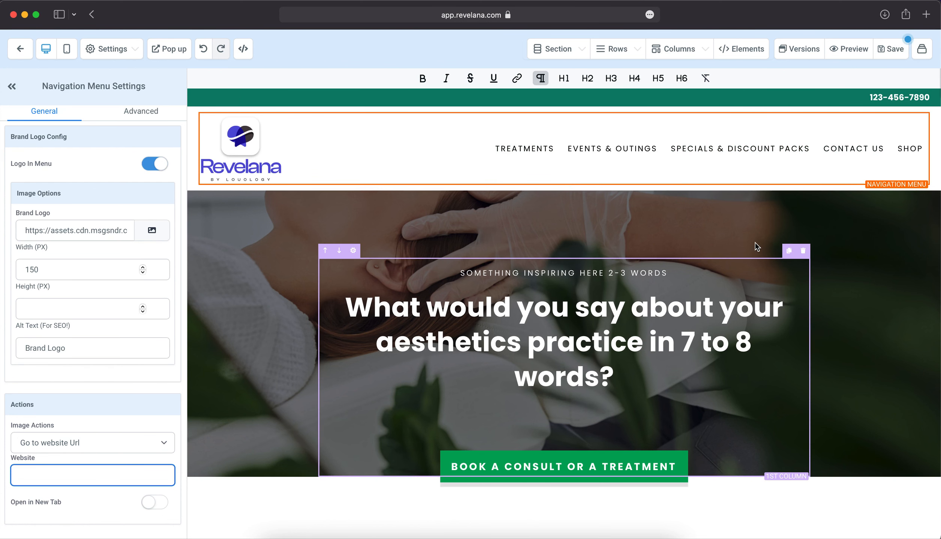
Check the link actions of the address, phone number and "get in touch" buttons in the "Call or stop in!" section.
scroll(755, 243, down, 7)
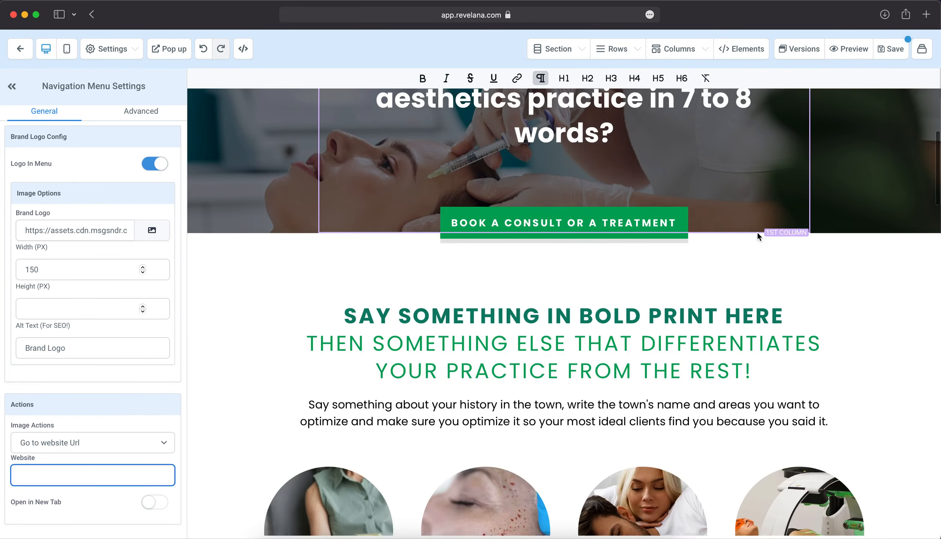
scroll(757, 234, down, 20)
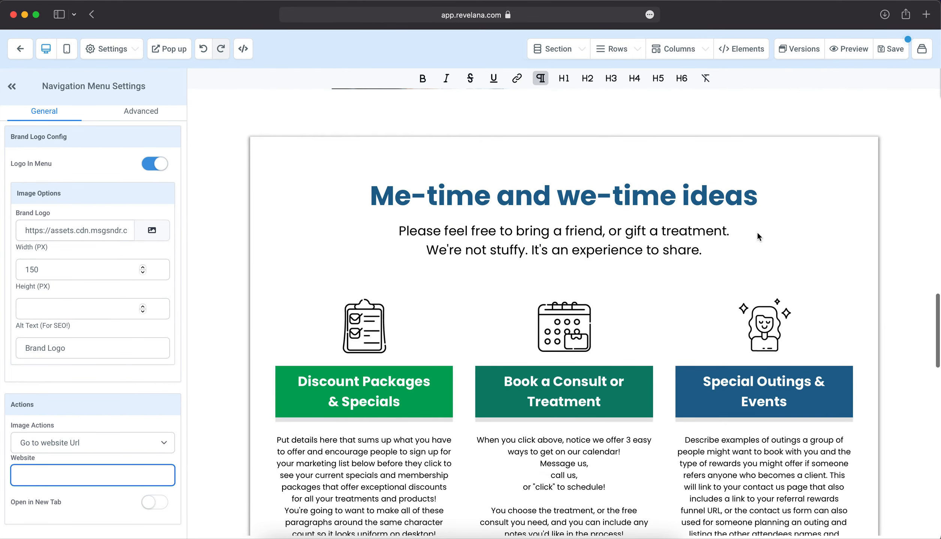
scroll(757, 233, down, 20)
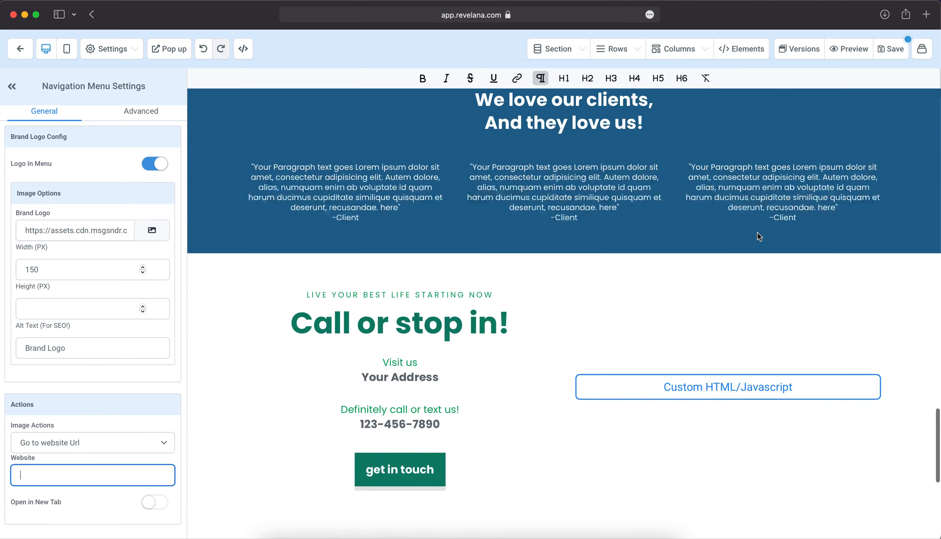
scroll(757, 232, down, 3)
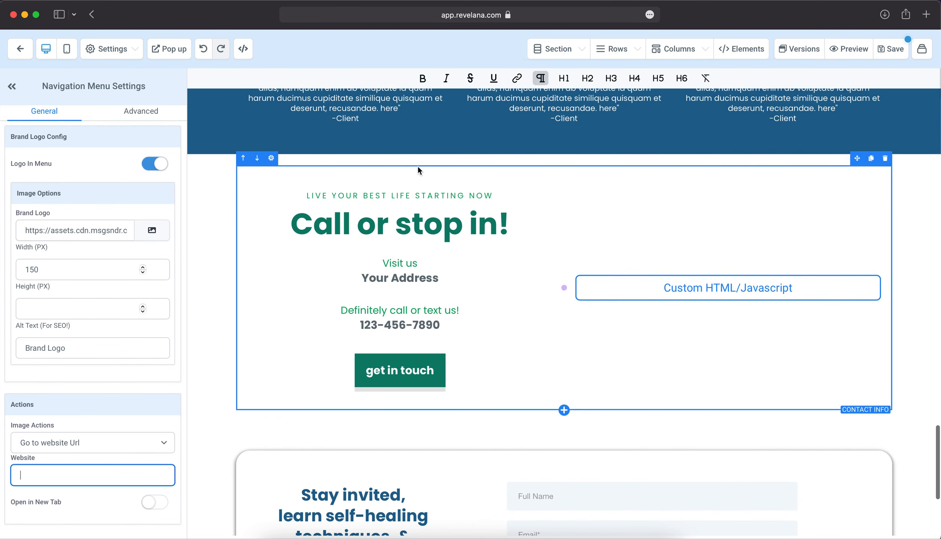
click(419, 283)
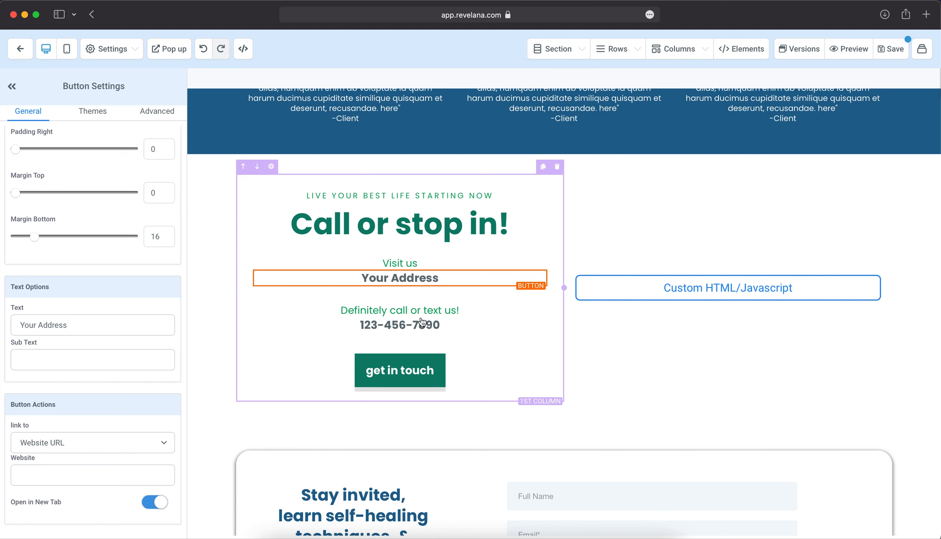
click(419, 331)
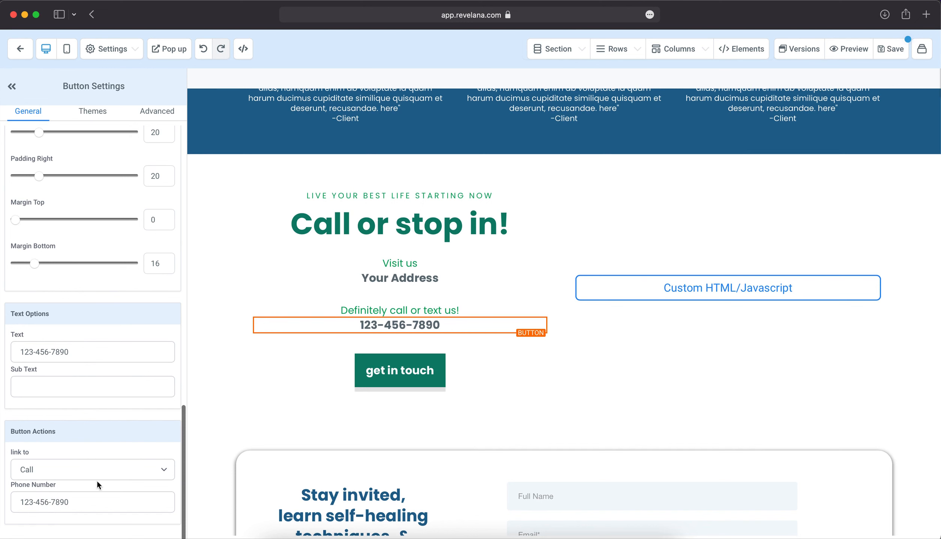
click(388, 369)
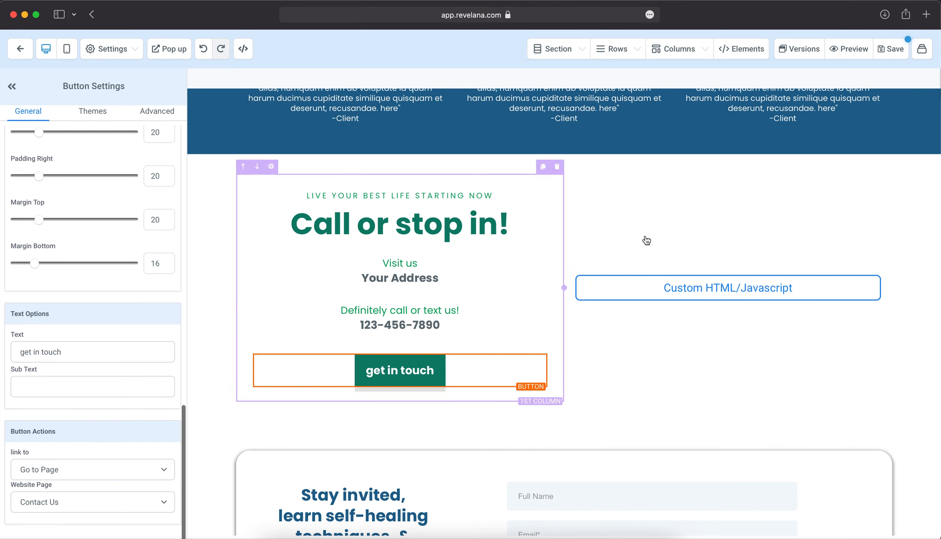
View the code of the Custom HTML/Javascript element beside "Call or stop in!" and close its editor without changes.
click(691, 290)
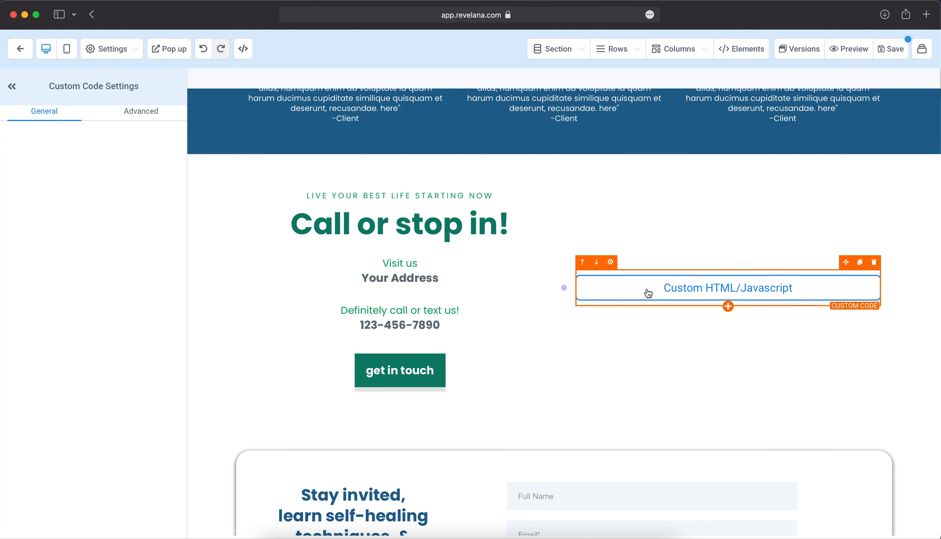
click(138, 112)
click(62, 115)
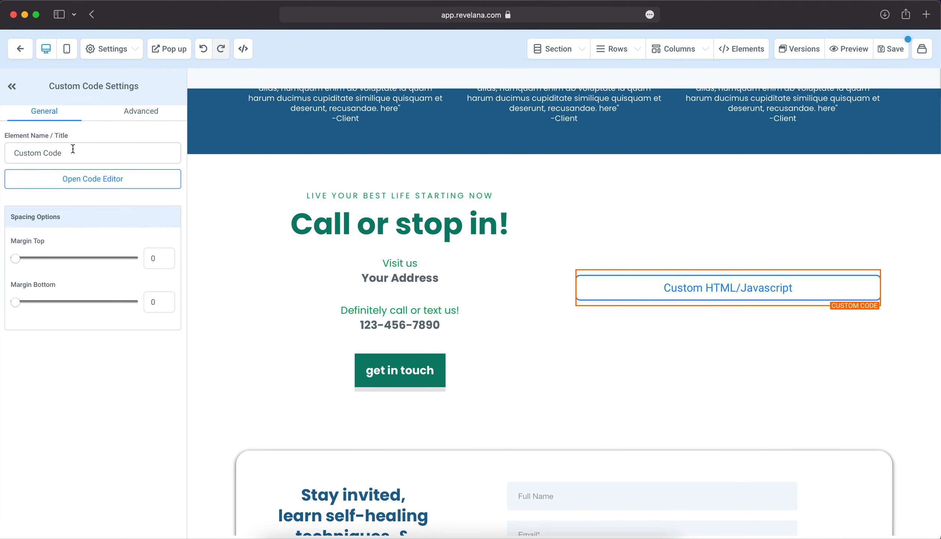
click(85, 181)
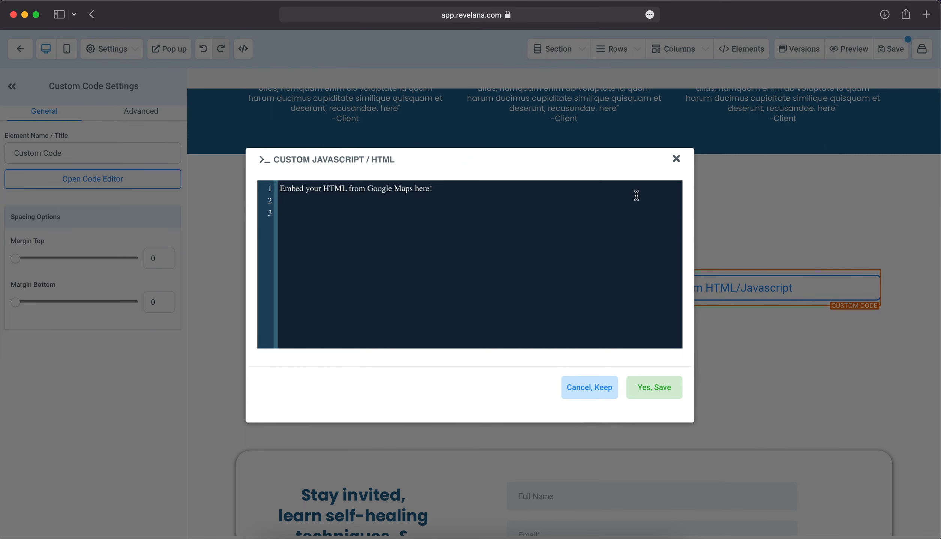
click(676, 159)
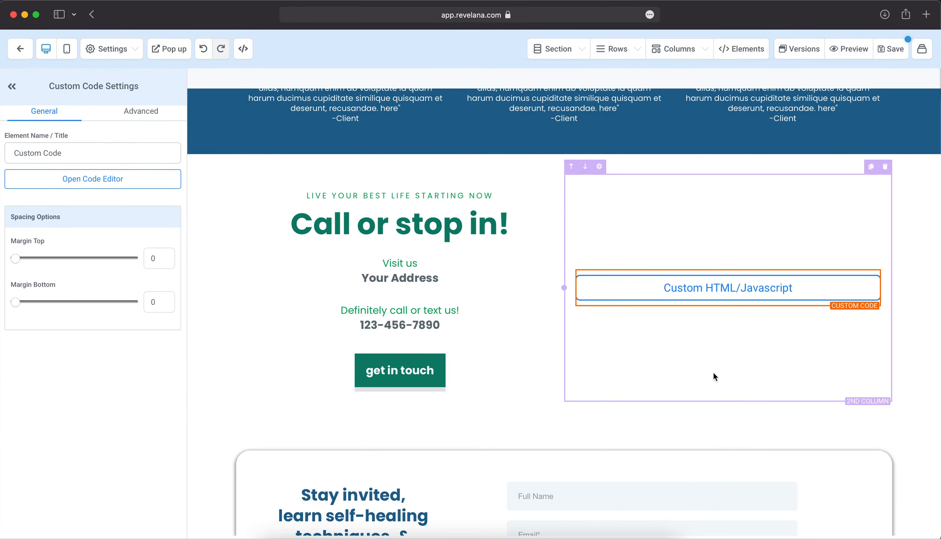
Open the website link field in the settings of the footer's Facebook icon button.
scroll(648, 206, down, 5)
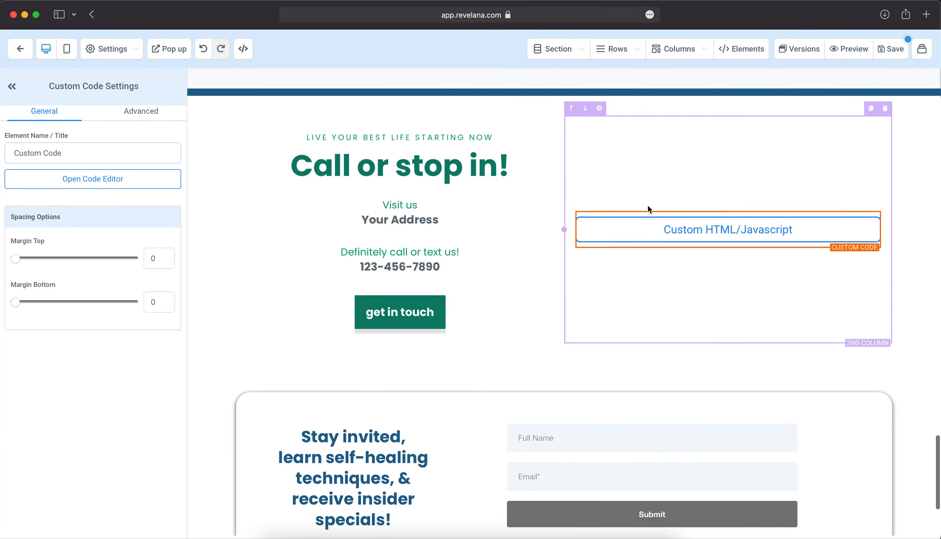
scroll(647, 205, down, 3)
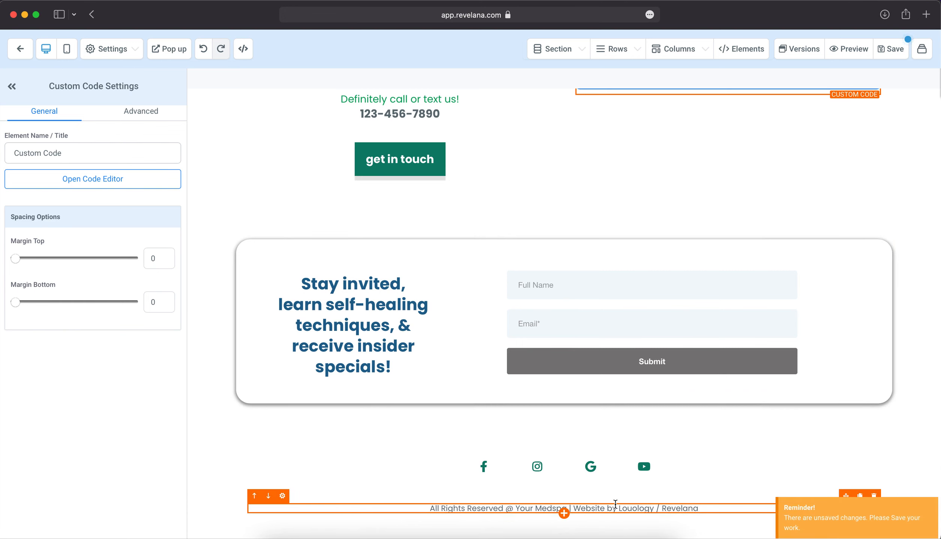
click(485, 466)
scroll(161, 385, down, 3)
scroll(160, 386, down, 10)
click(90, 480)
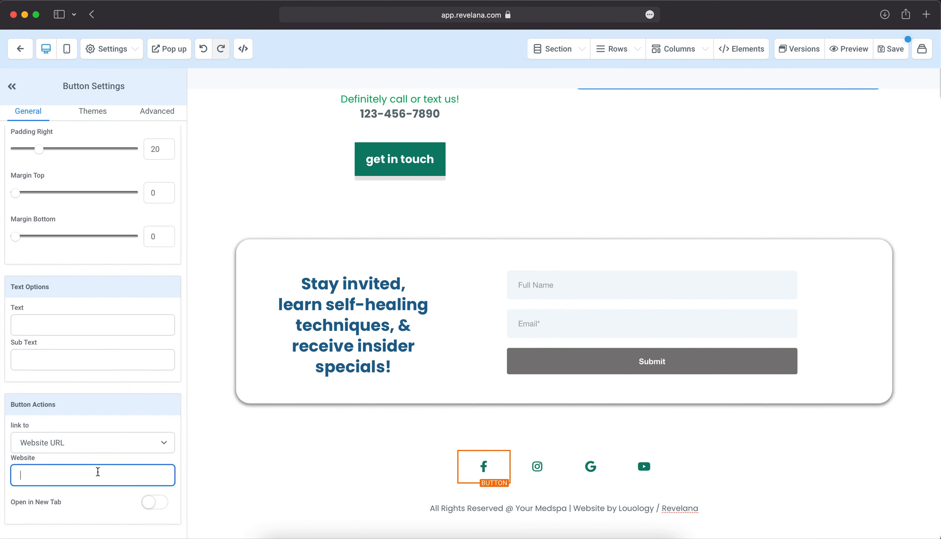
Browse the icons available in the Icon Picker for the footer's Google button.
click(596, 468)
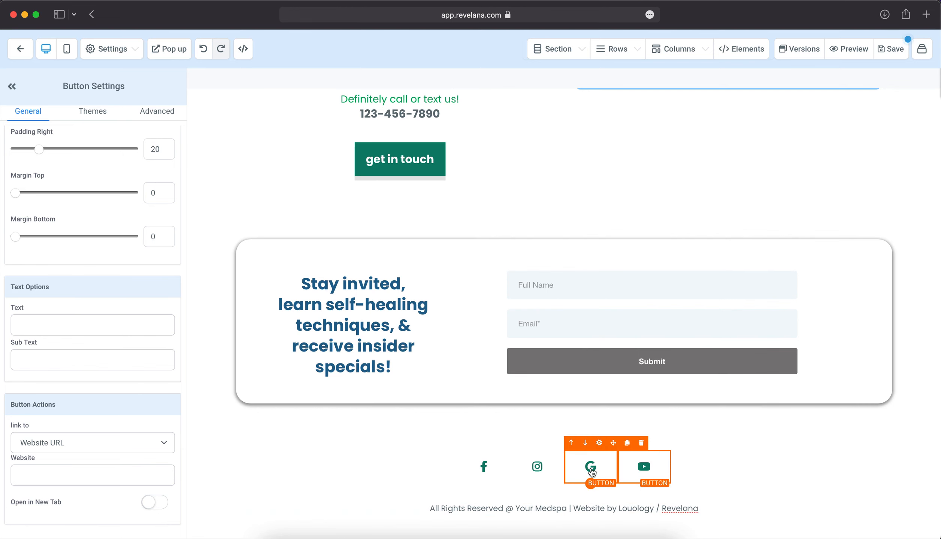
scroll(123, 353, up, 10)
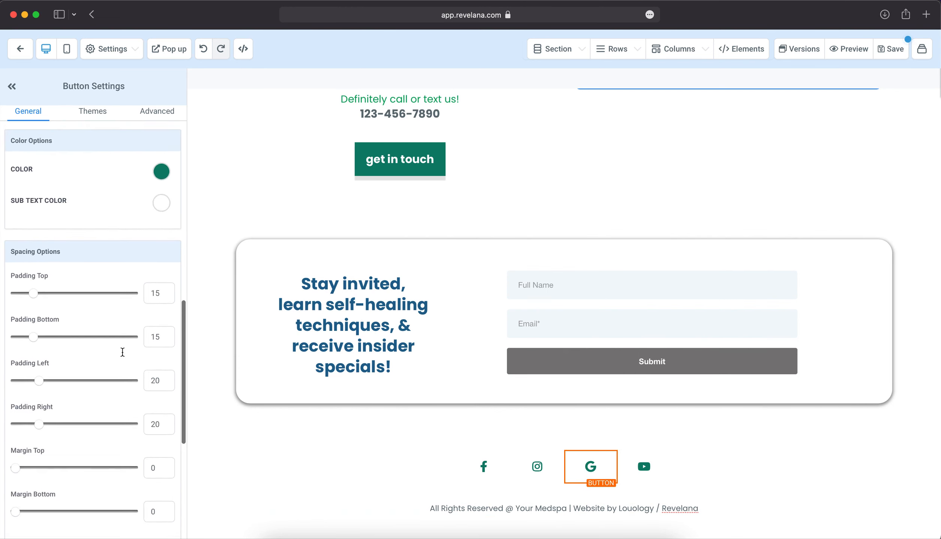
scroll(122, 352, up, 4)
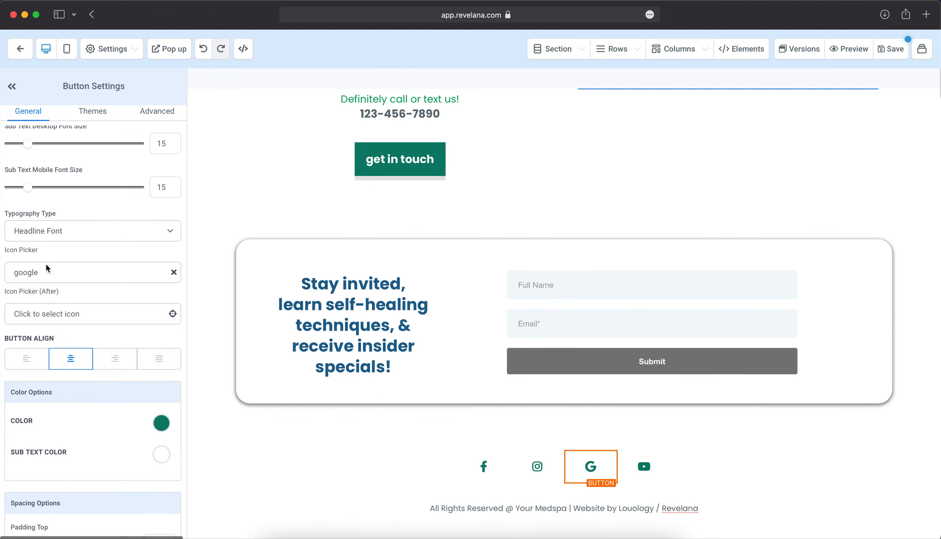
click(63, 269)
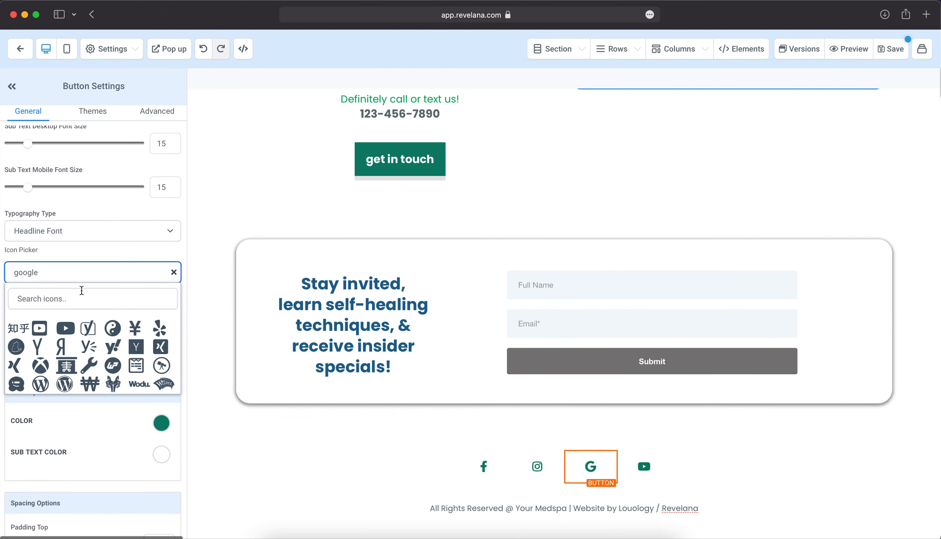
scroll(95, 336, down, 5)
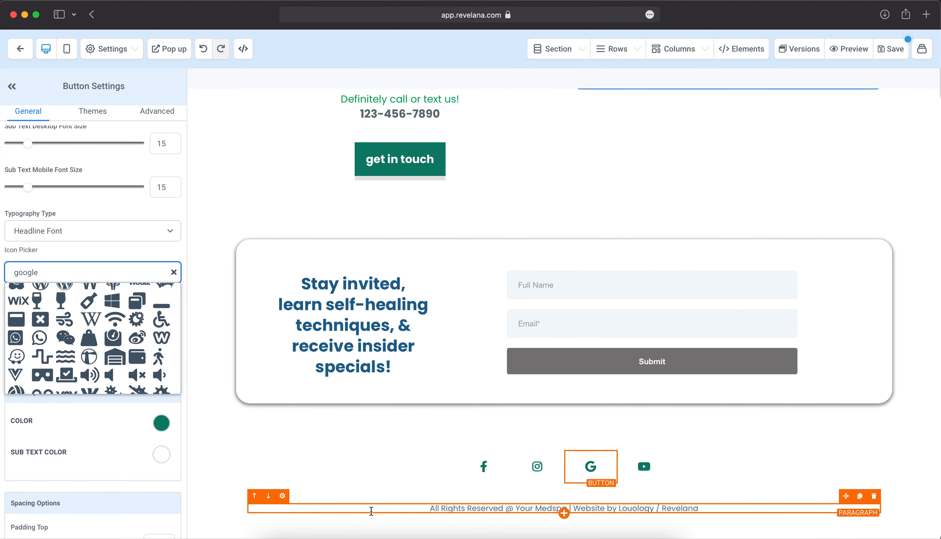
Select the placeholder business name "Your Medspa" in the footer's copyright paragraph.
click(382, 507)
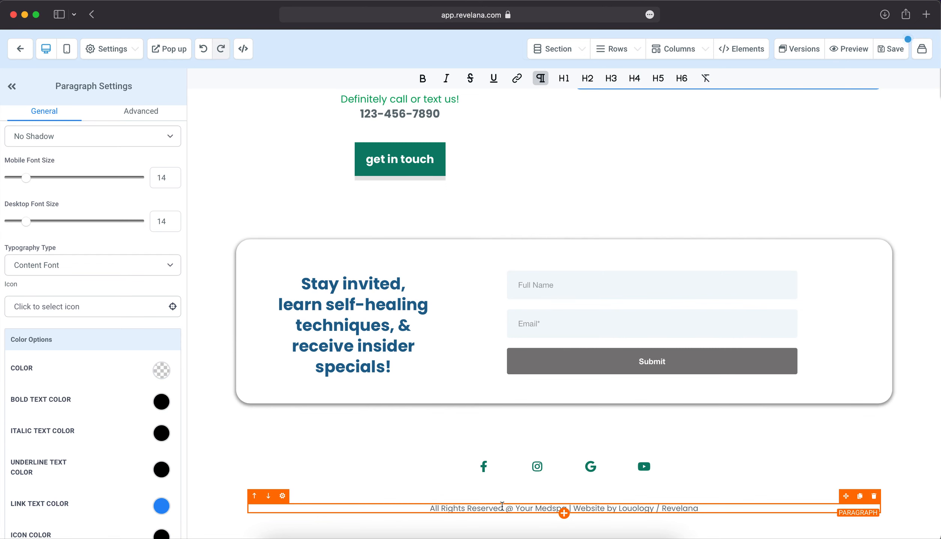
drag(517, 508, 565, 508)
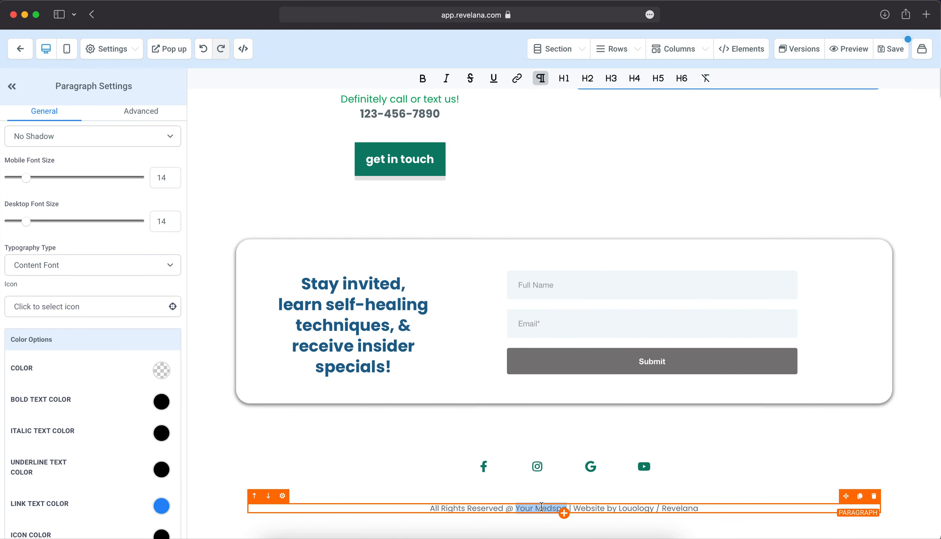
scroll(562, 458, up, 1)
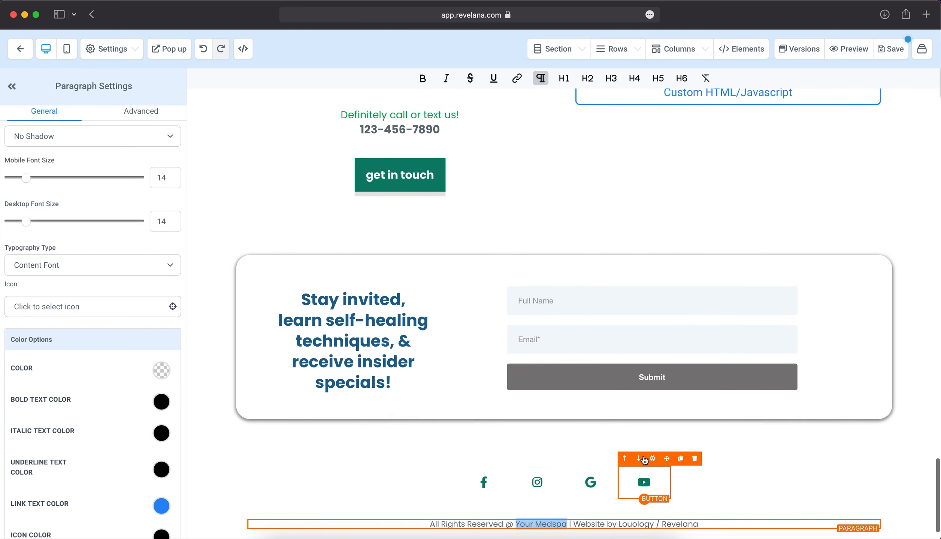
click(614, 449)
Save the blue "We love our clients, And they love us!" reviews section as a global section named "Client Testimionial".
scroll(640, 416, up, 10)
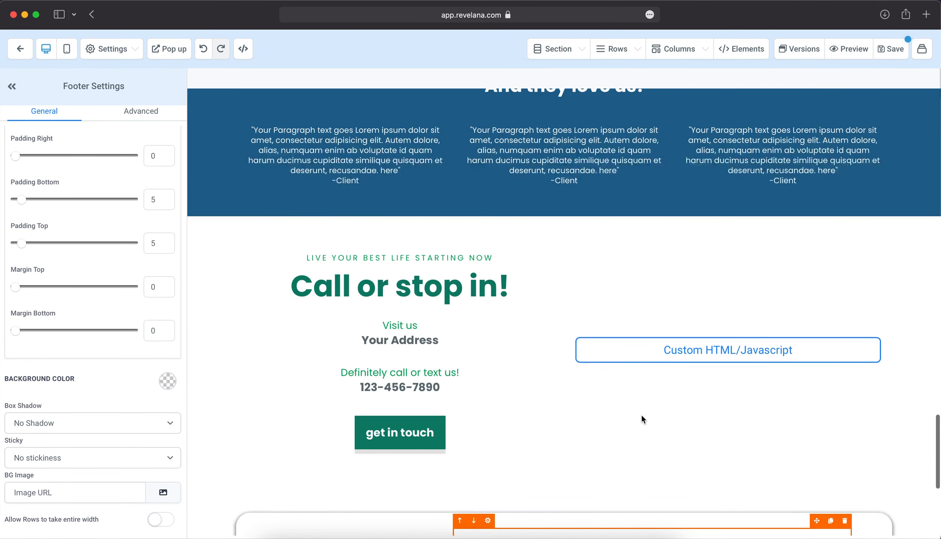
scroll(641, 416, up, 5)
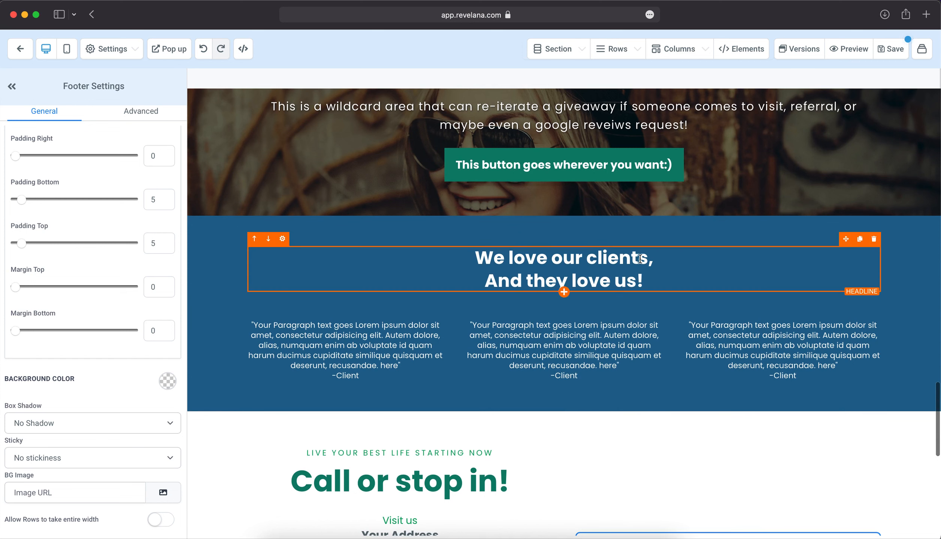
scroll(606, 247, up, 1)
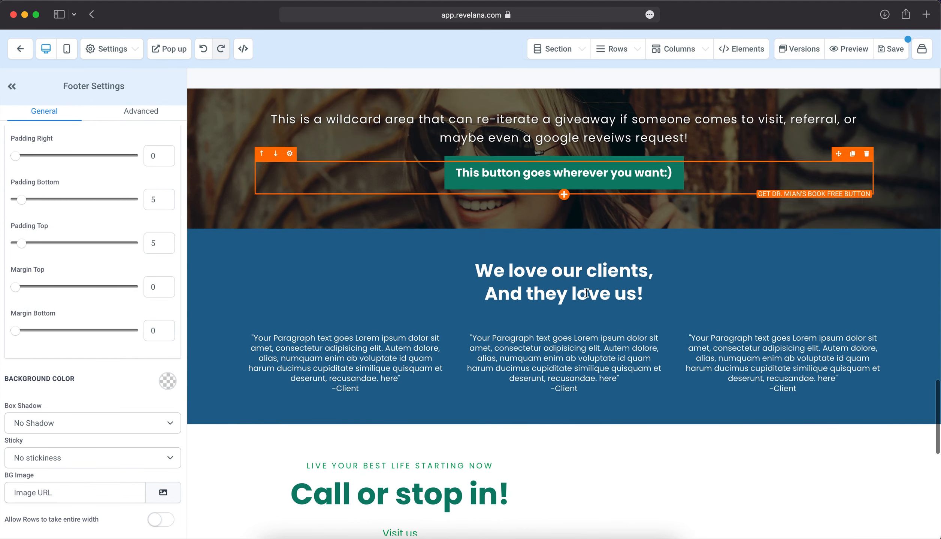
click(610, 239)
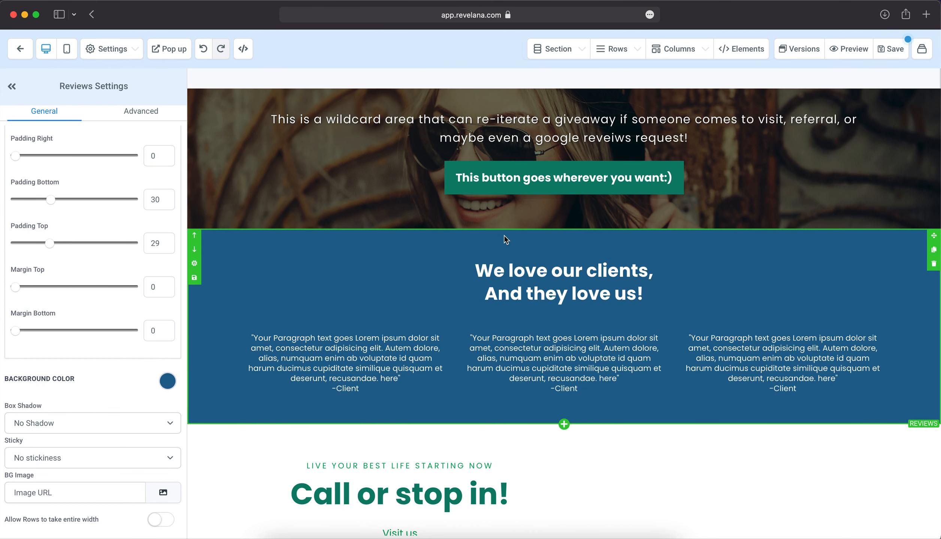
click(195, 279)
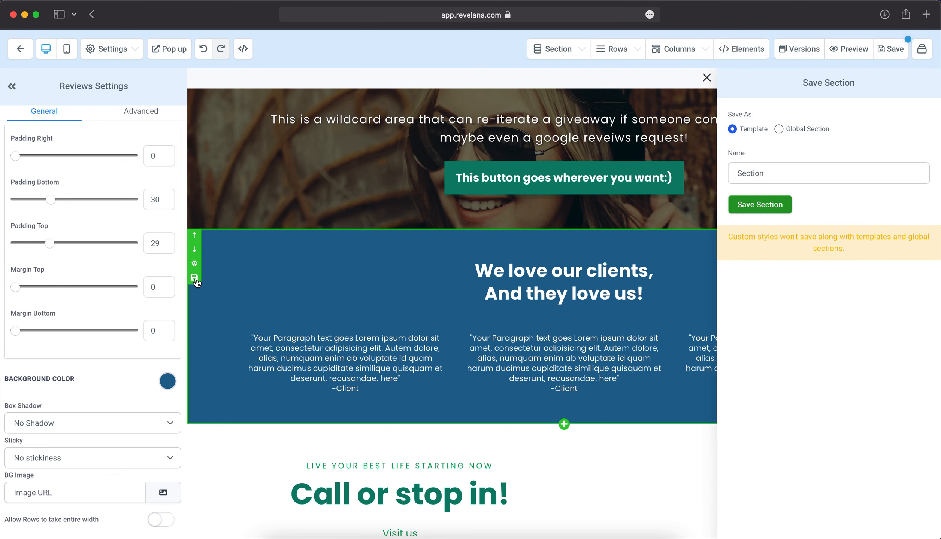
click(779, 129)
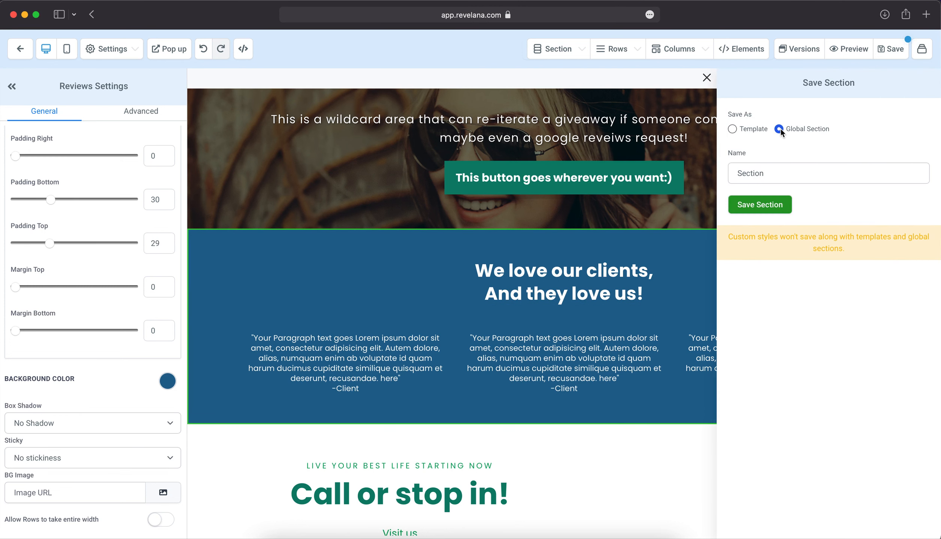
click(757, 172)
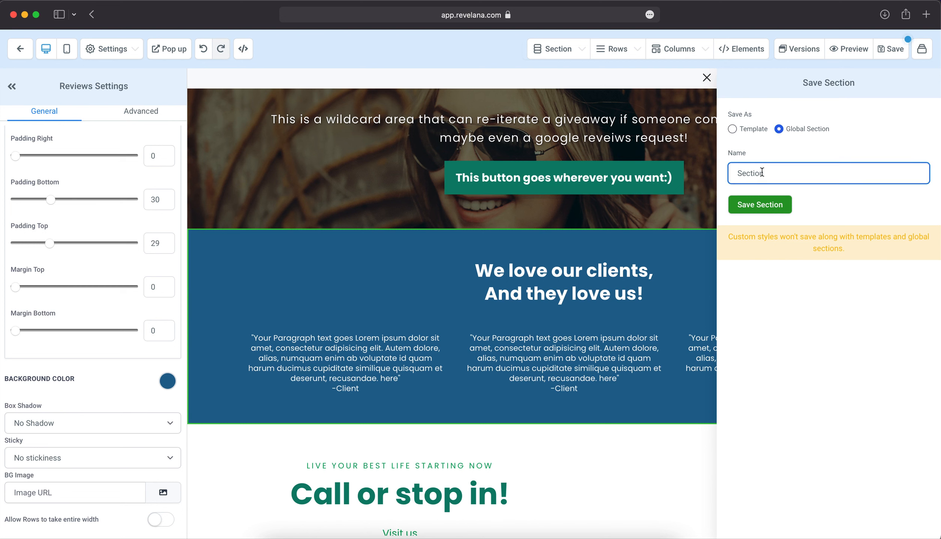
text(Client Testimionial)
click(777, 205)
Check the list of global sections available for adding to a page, and close it without inserting one.
click(572, 56)
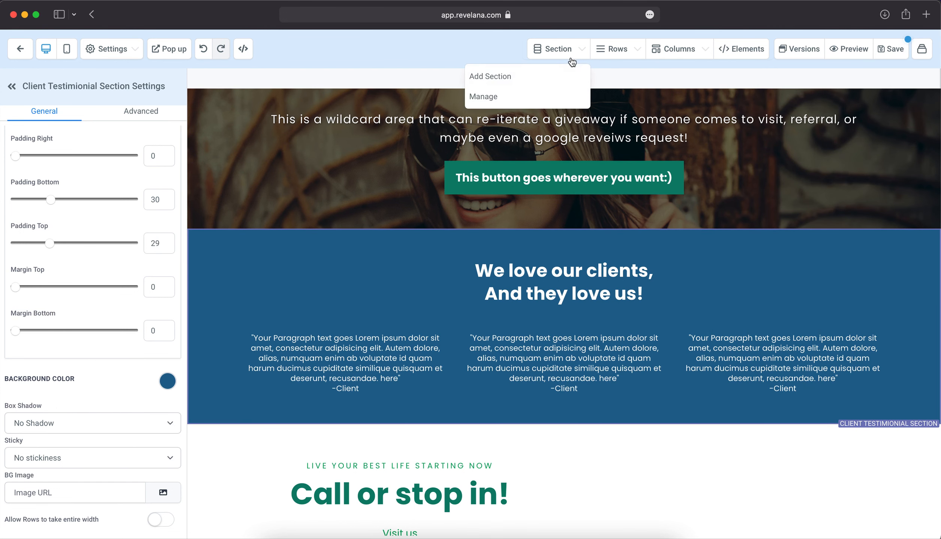
click(556, 80)
click(893, 122)
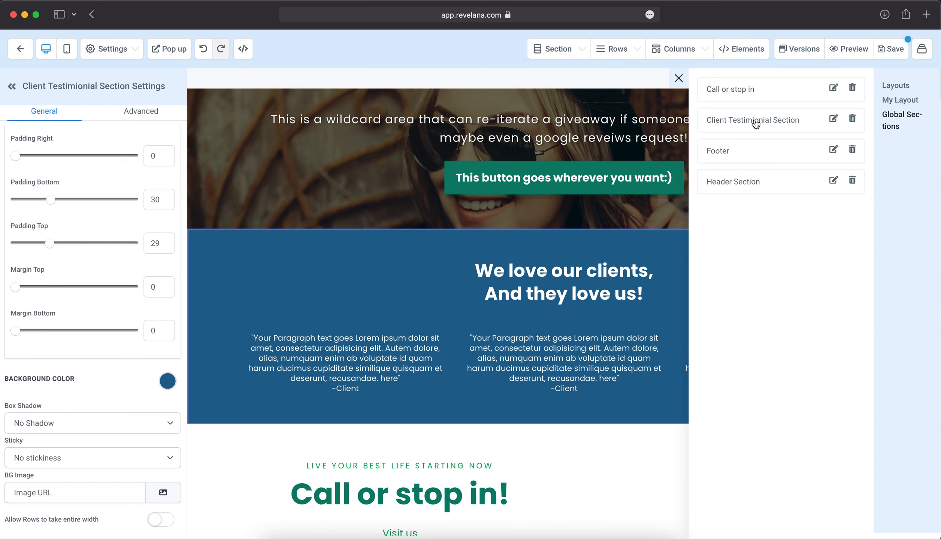
click(679, 78)
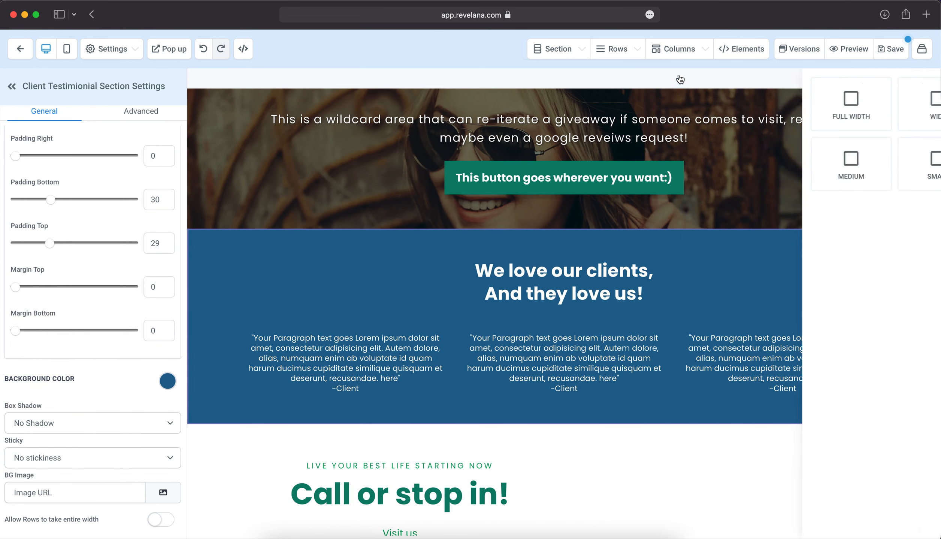